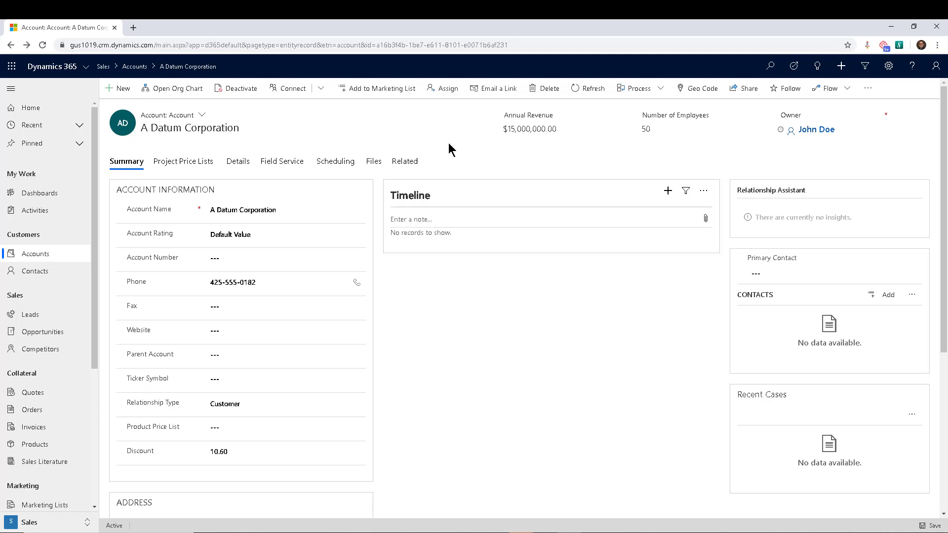
Step: Start a new phone call activity from the account timeline, then discard it unsaved
click(667, 191)
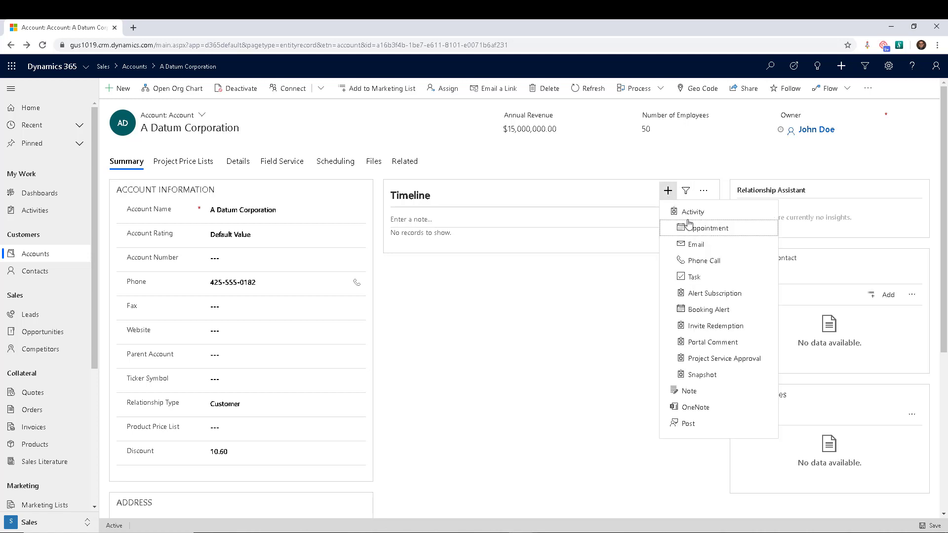
click(702, 266)
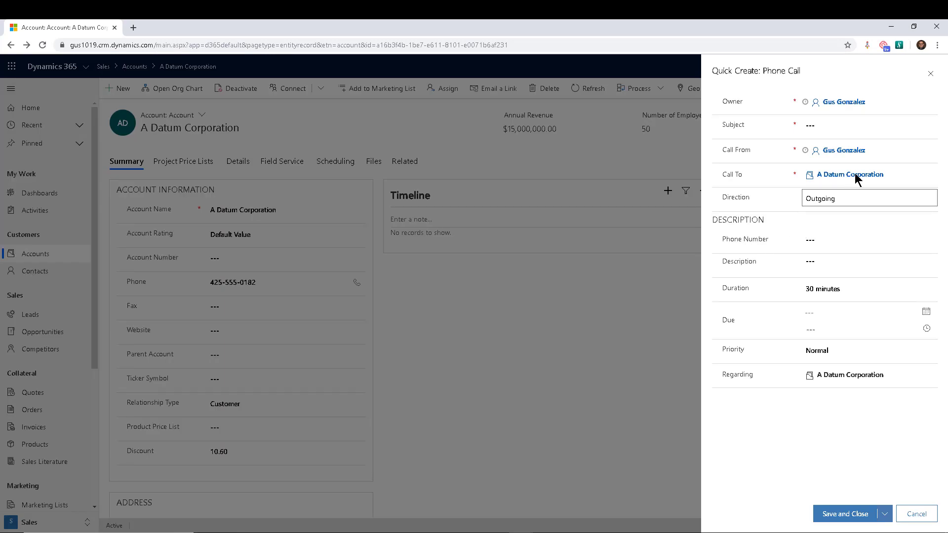
mouse_move(846, 149)
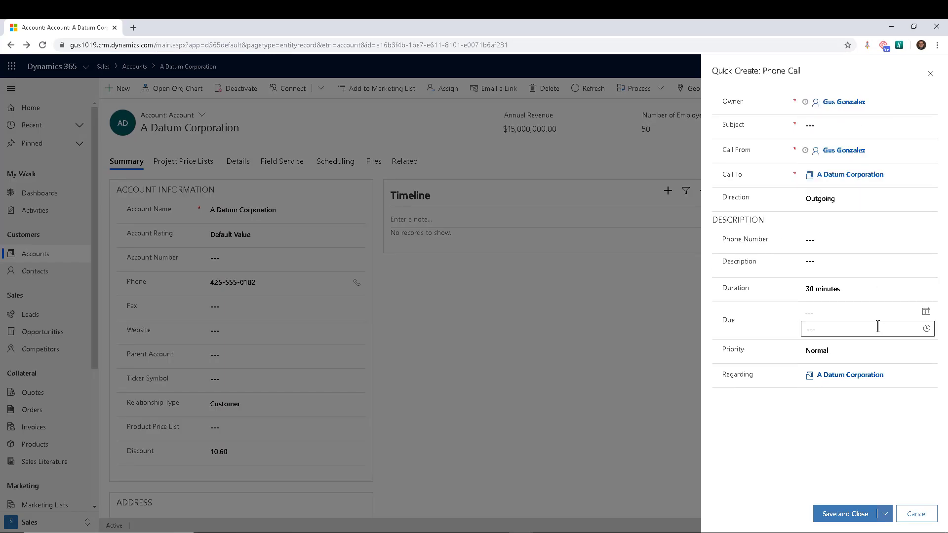
click(914, 514)
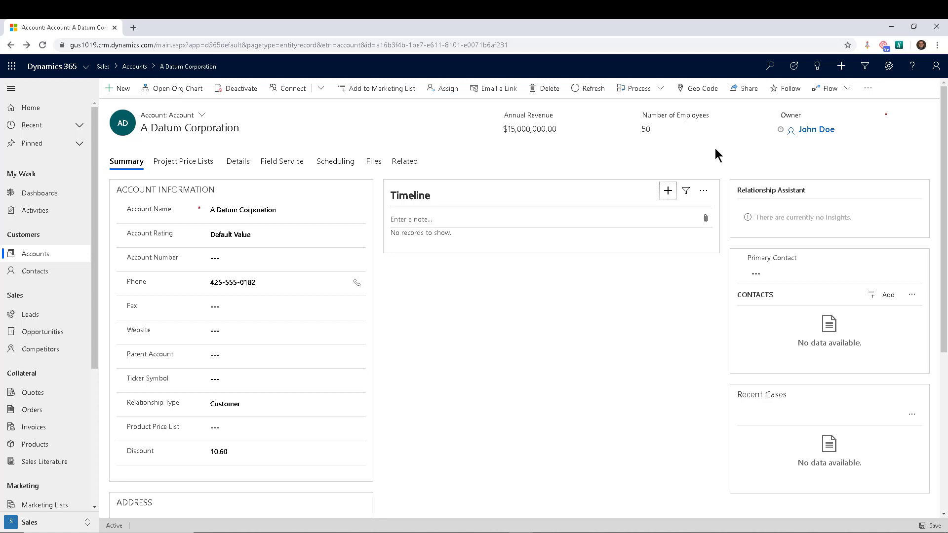
Step: Start a new case from the account's cases list, then discard it unsaved
click(911, 415)
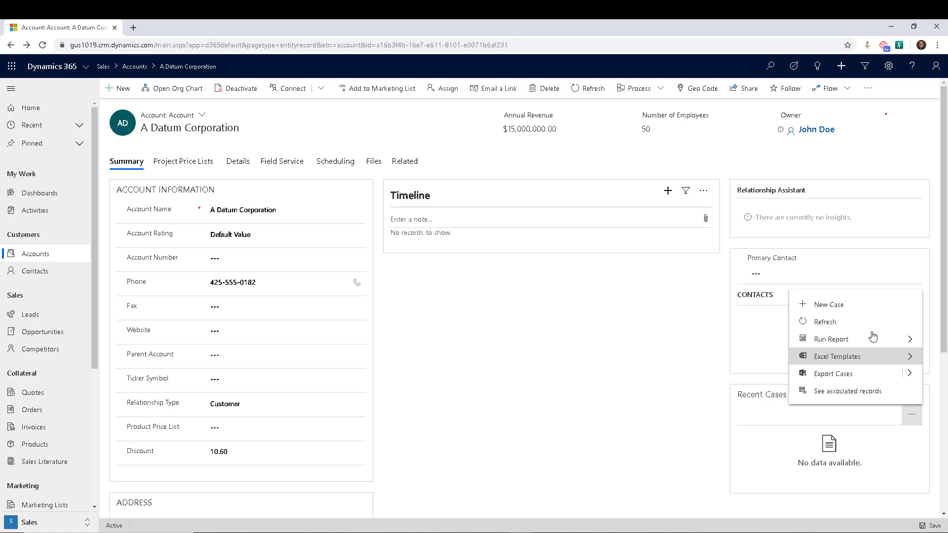
click(834, 307)
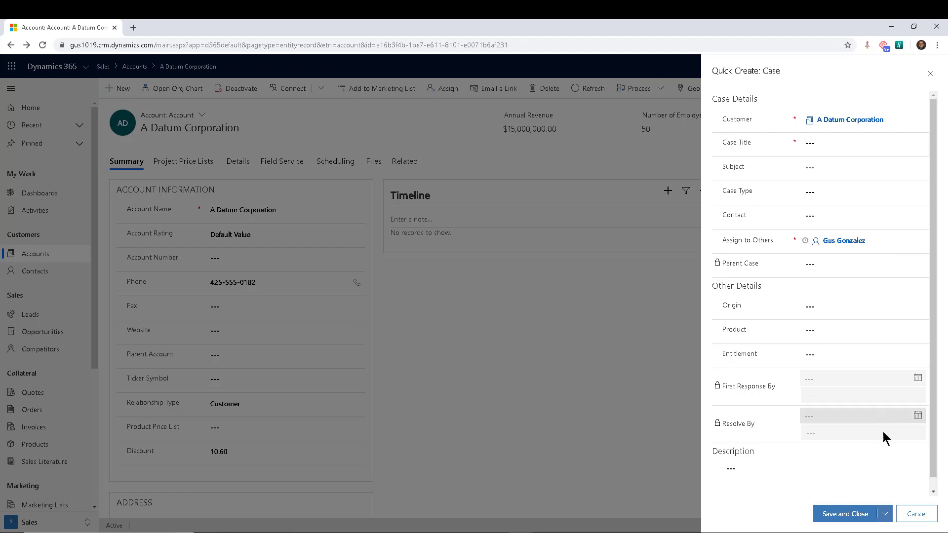
click(916, 513)
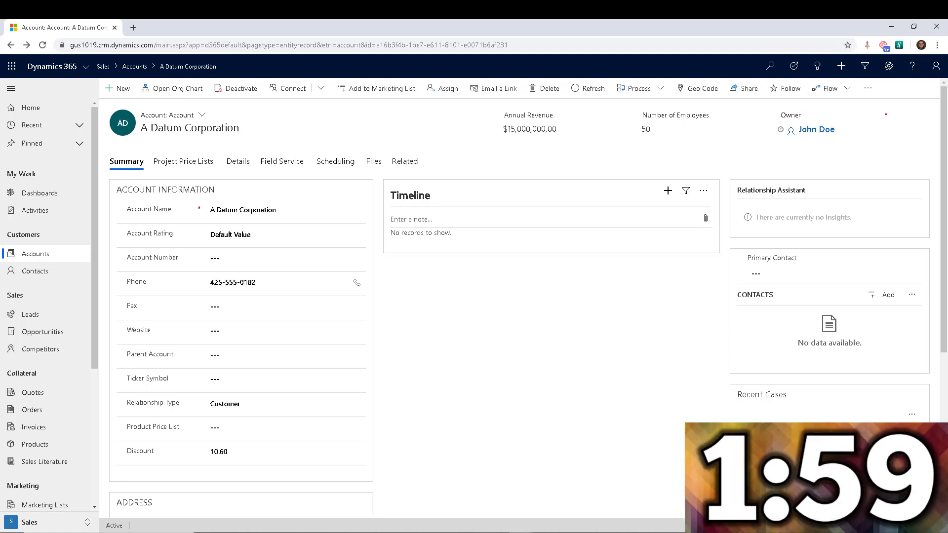
Step: In the Default Solution window, expand Entities > Account and show its 1:N Relationships
click(552, 502)
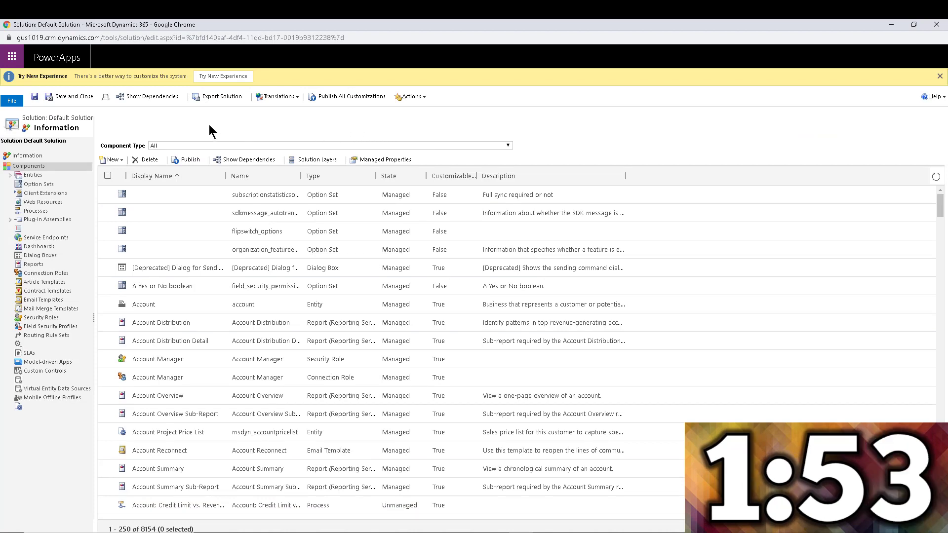
click(10, 175)
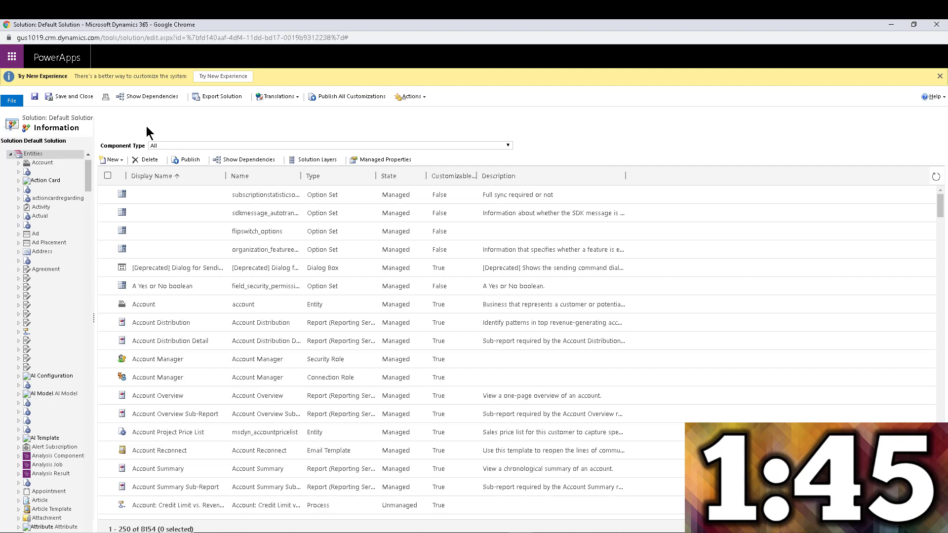
click(19, 165)
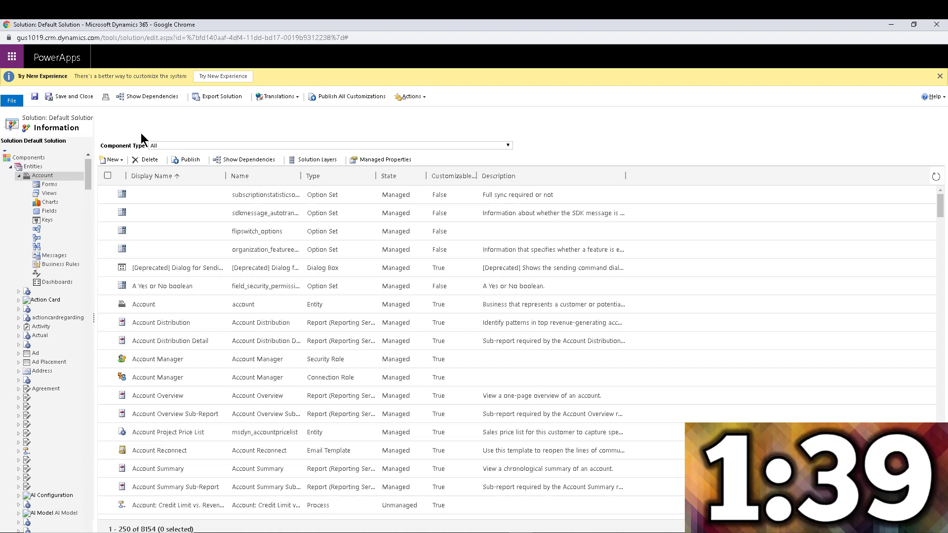
click(42, 232)
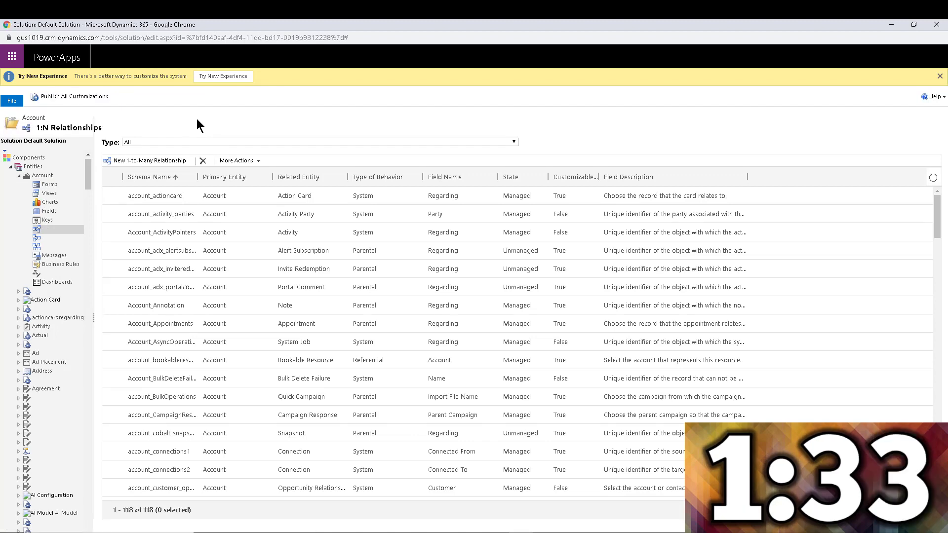
Step: Sort by Related Entity, open the Account to Case relationship full-screen, and add a new mapping
click(299, 177)
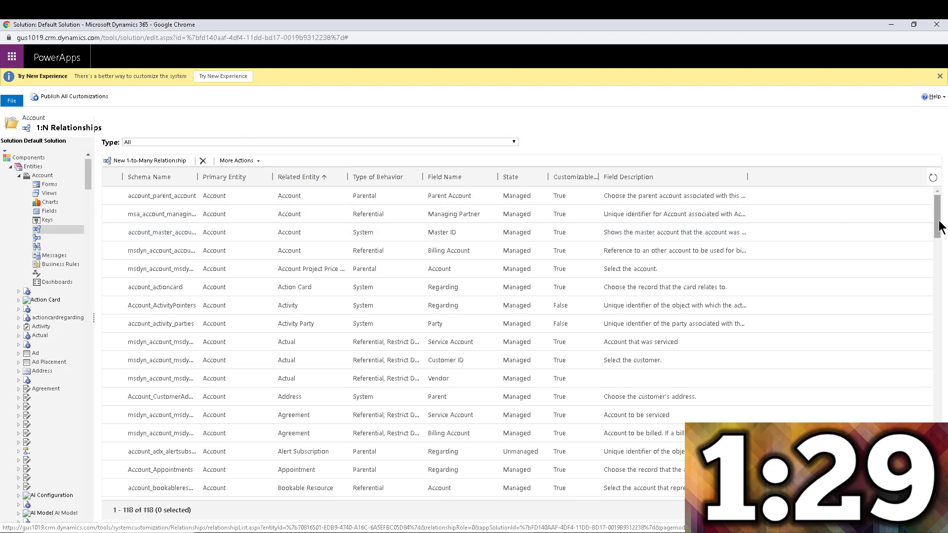
drag(939, 227, 939, 266)
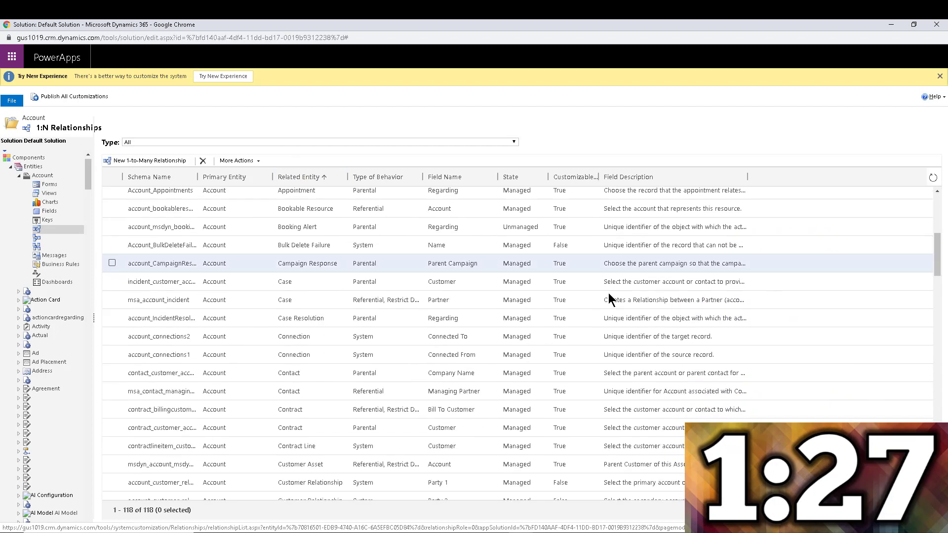
double_click(321, 283)
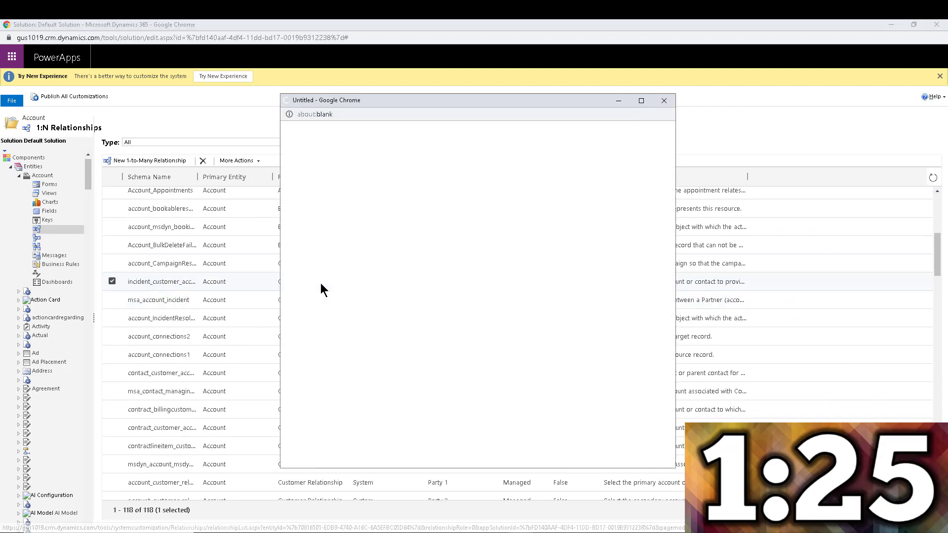
click(641, 101)
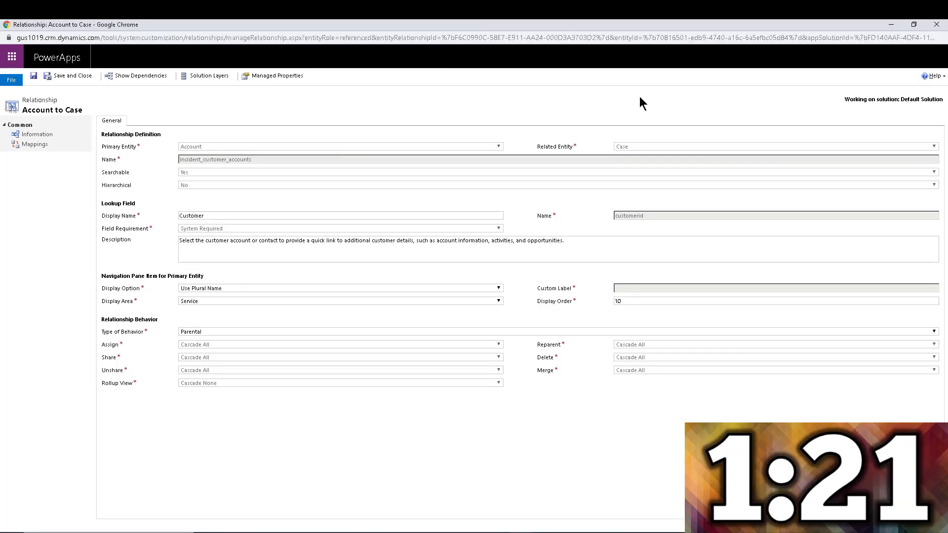
click(46, 147)
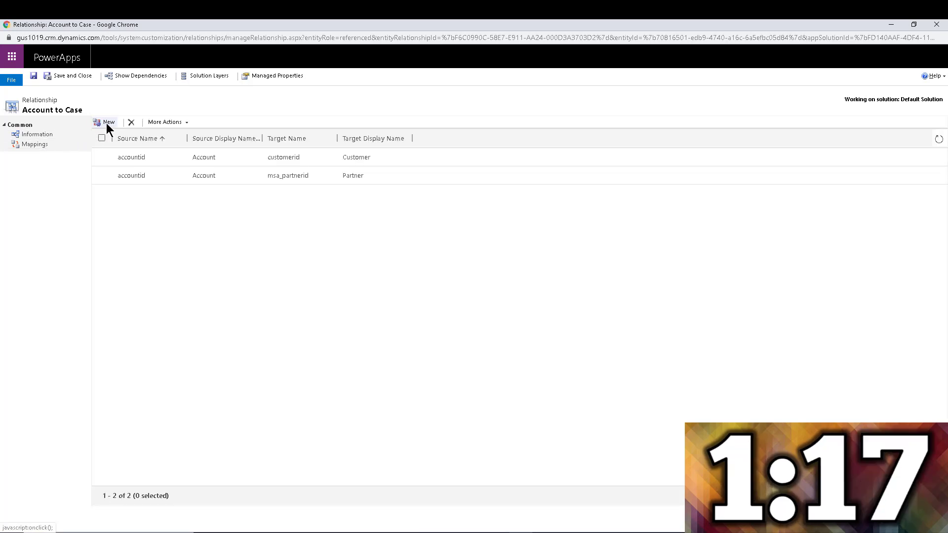
click(106, 124)
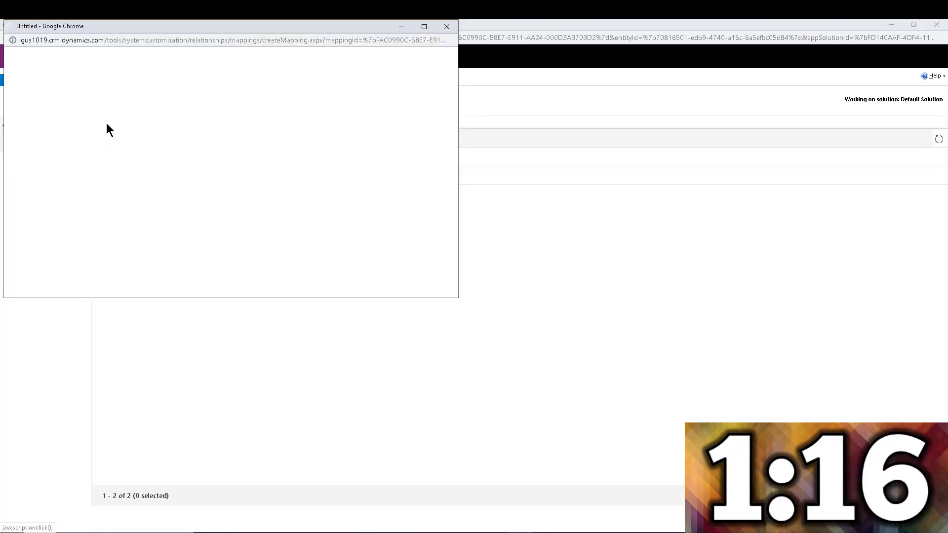
Step: Map the account's ownerid source field to the case's ownerid target field and confirm
click(424, 27)
drag(469, 157, 470, 375)
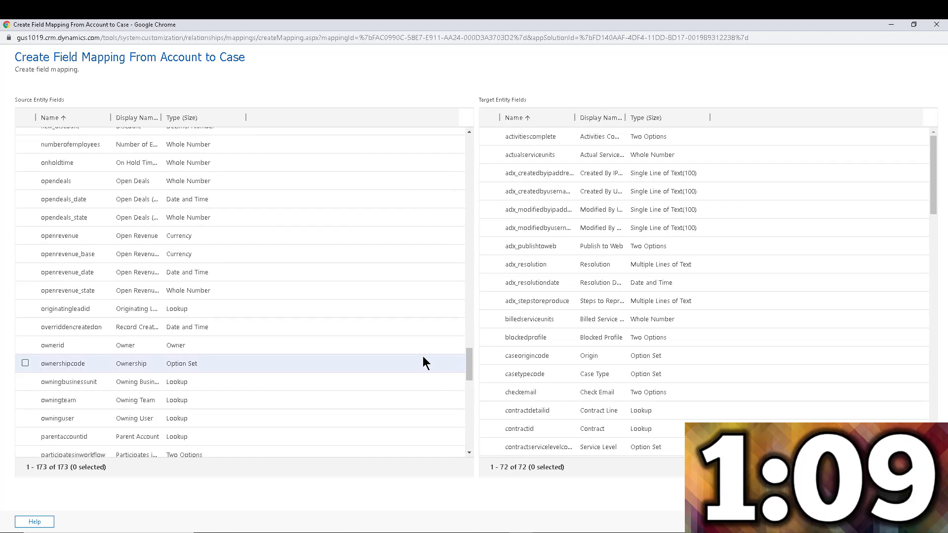
click(422, 348)
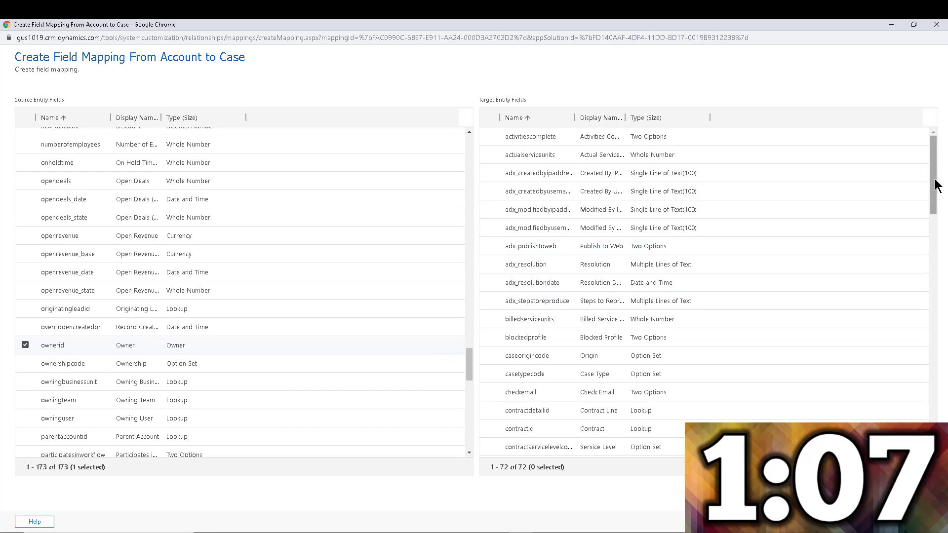
drag(937, 185, 930, 217)
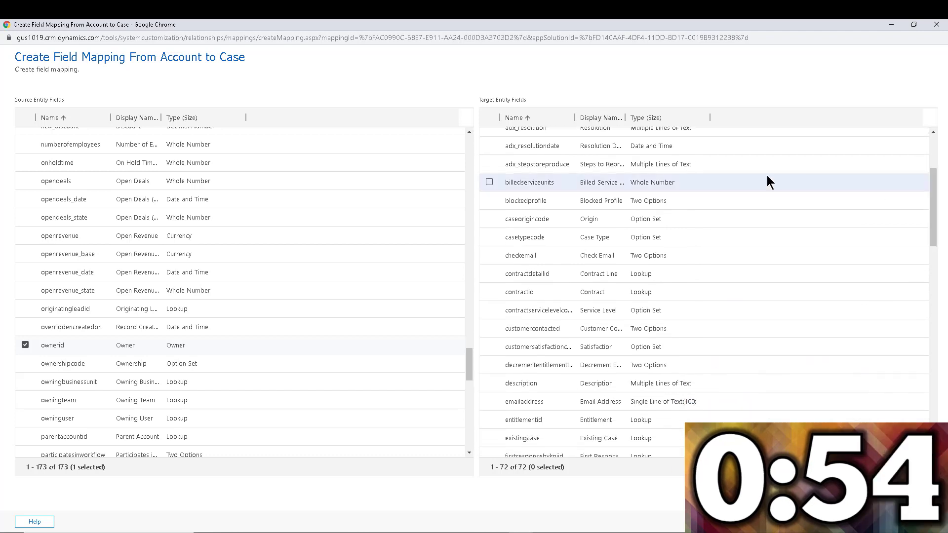
click(556, 122)
drag(931, 186, 933, 265)
click(801, 279)
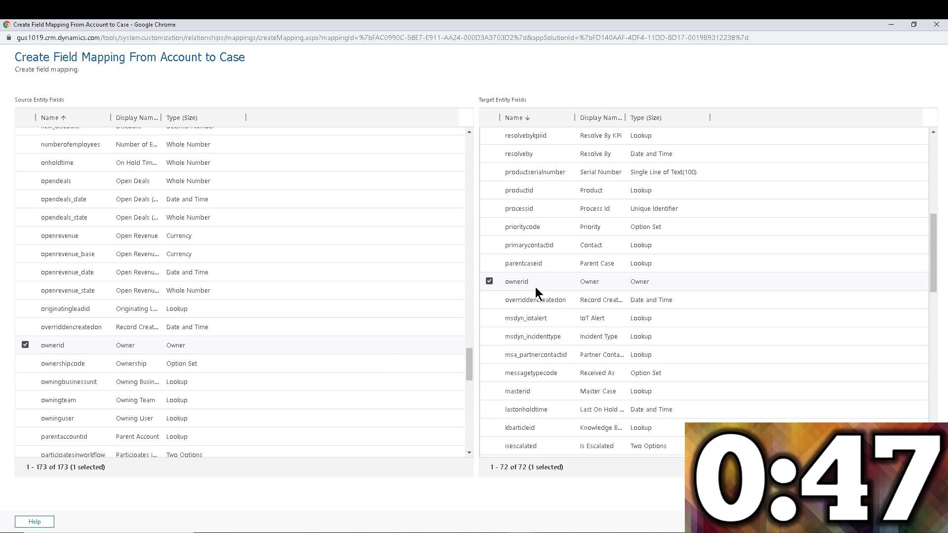
click(869, 522)
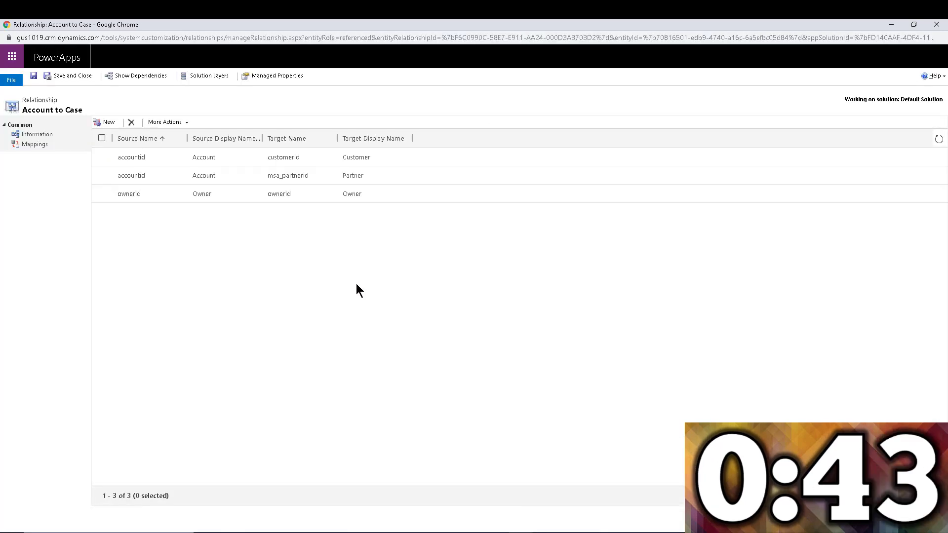
Step: Save and close the relationship, publish all customizations, and return to the A Datum Corporation account
click(68, 78)
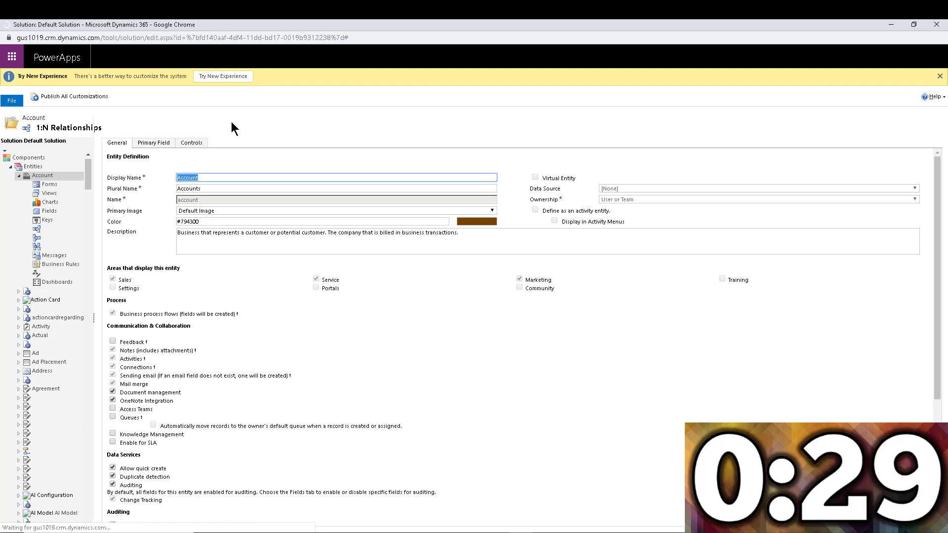
click(205, 96)
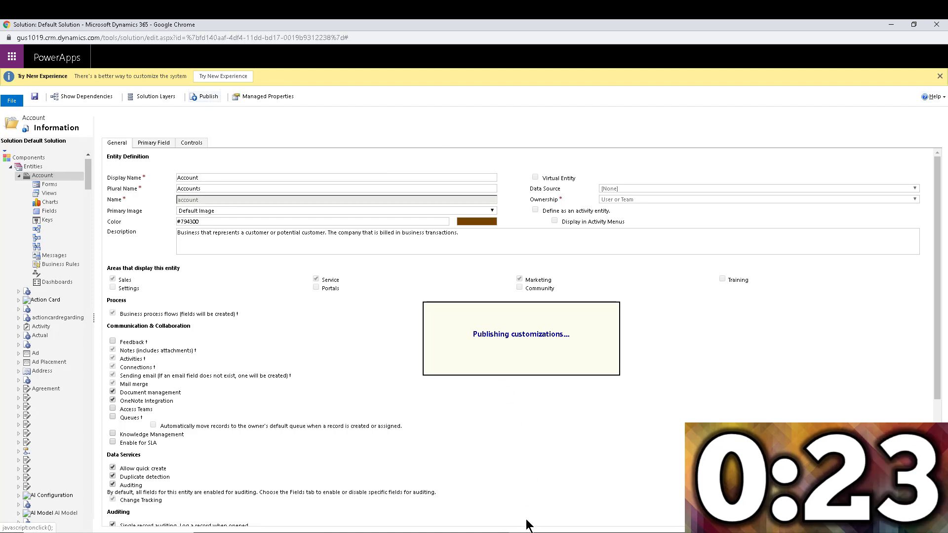
click(507, 529)
click(476, 502)
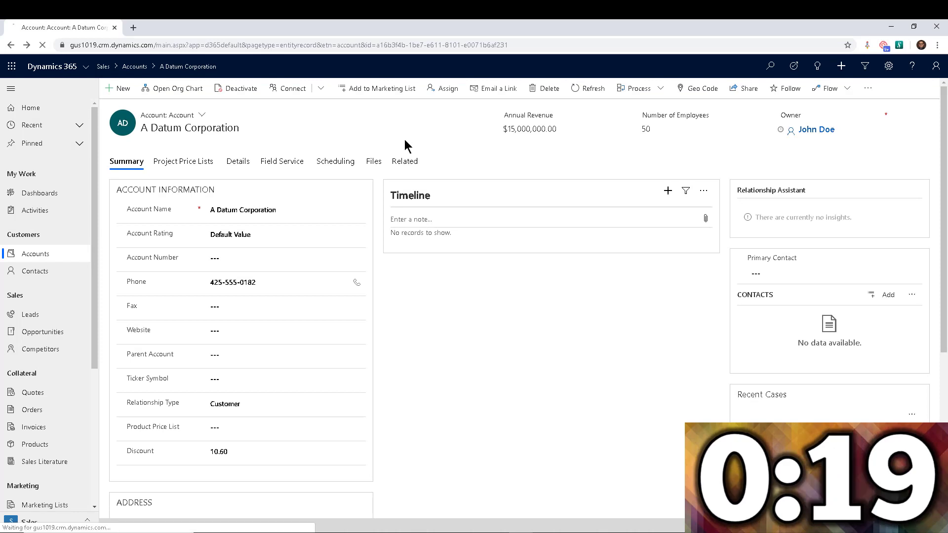
Step: Refresh the A Datum Corporation account form and start a New Case from Recent Cases
key(F5)
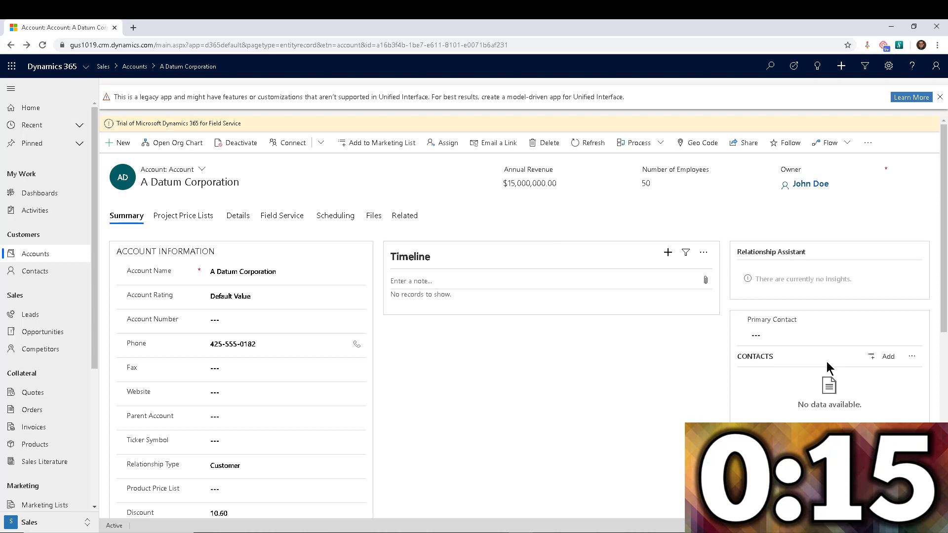
click(911, 356)
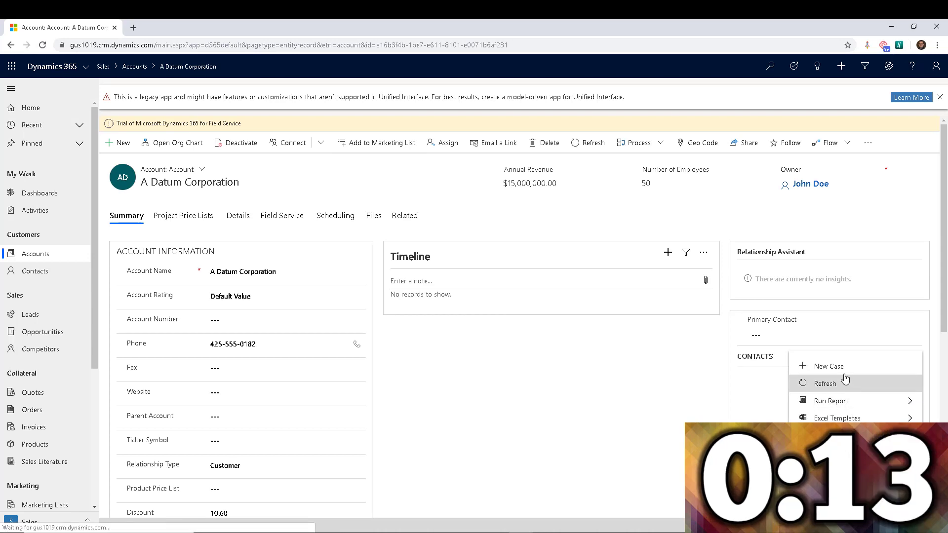
click(829, 366)
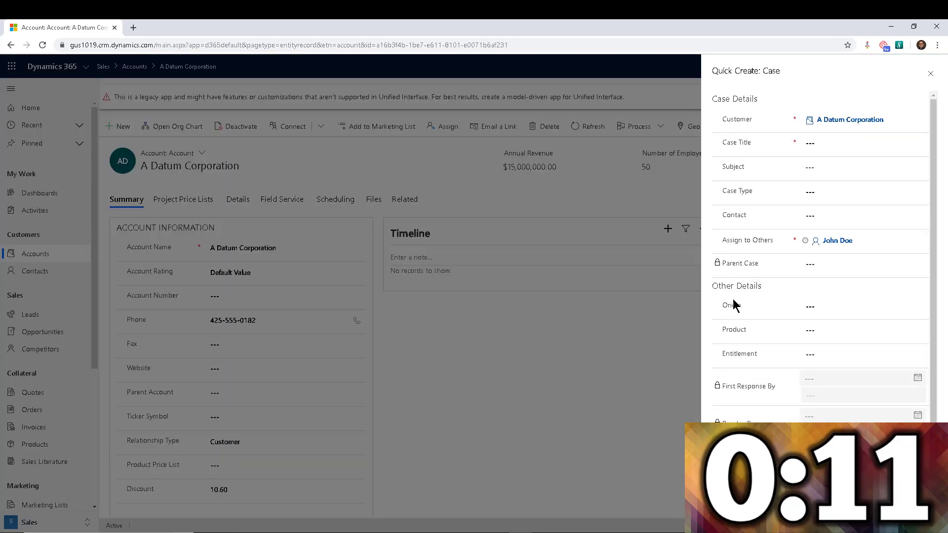